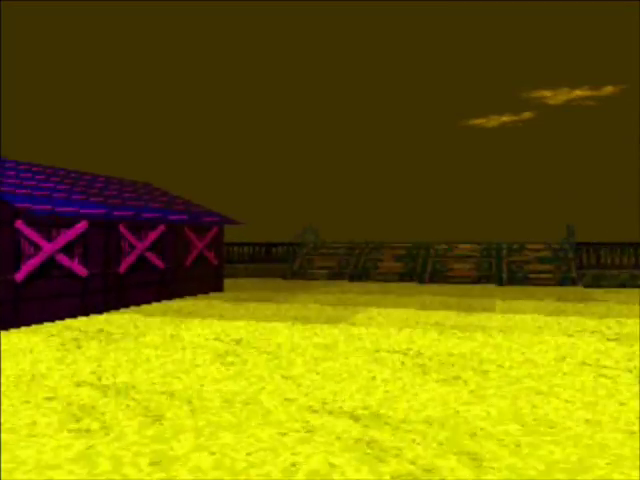
key(Right)
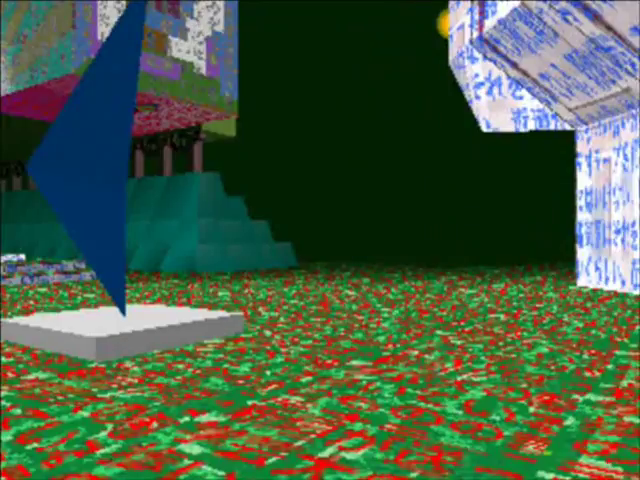
key(Up)
key(Up)
key(Right)
key(Up)
key(Right)
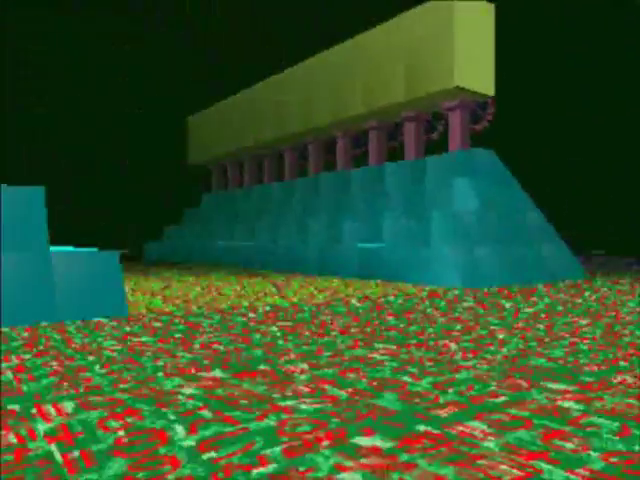
key(Right)
key(Right)
key(Up)
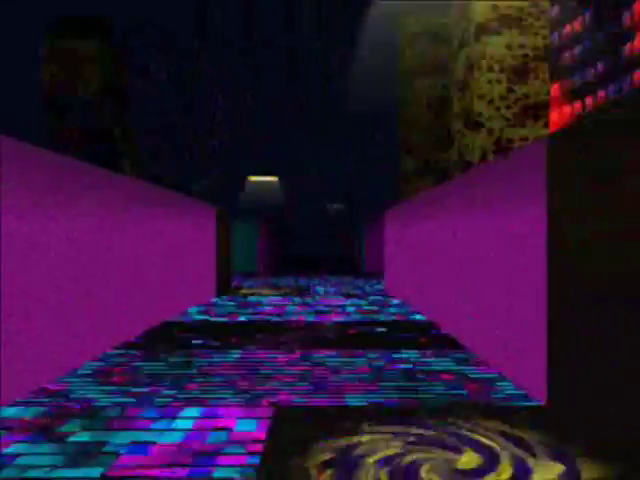
key(Up)
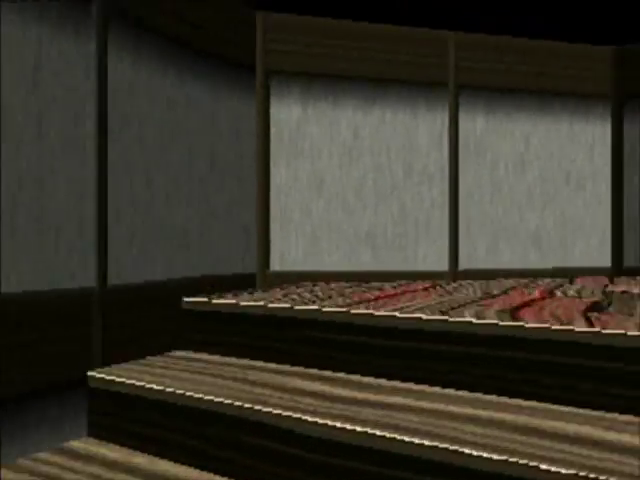
key(Right)
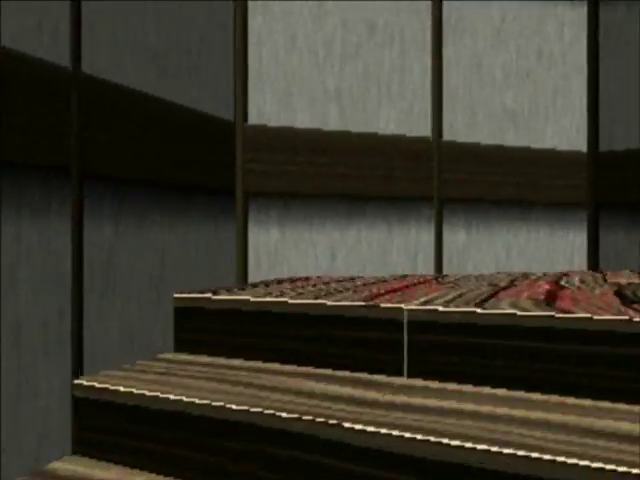
key(Right)
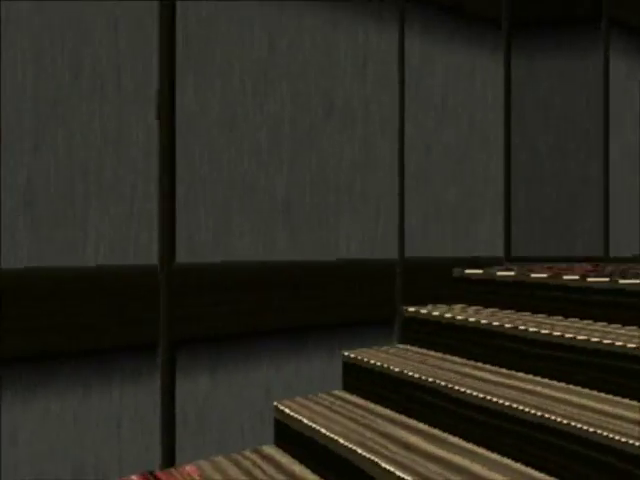
key(Up)
key(Up)
key(Right)
key(Right)
key(Up)
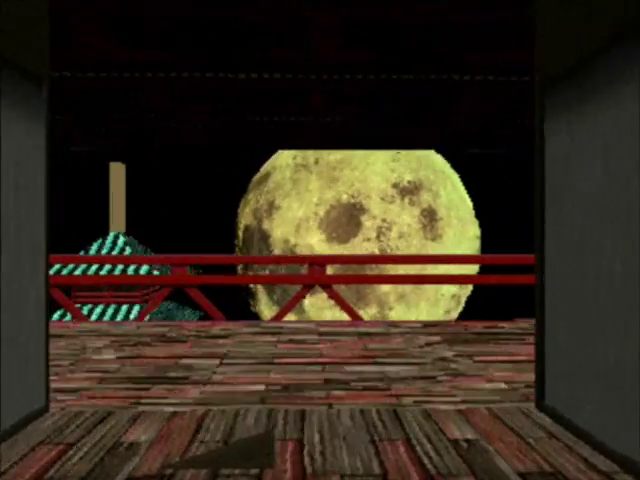
key(Up)
key(Up)
key(Up)
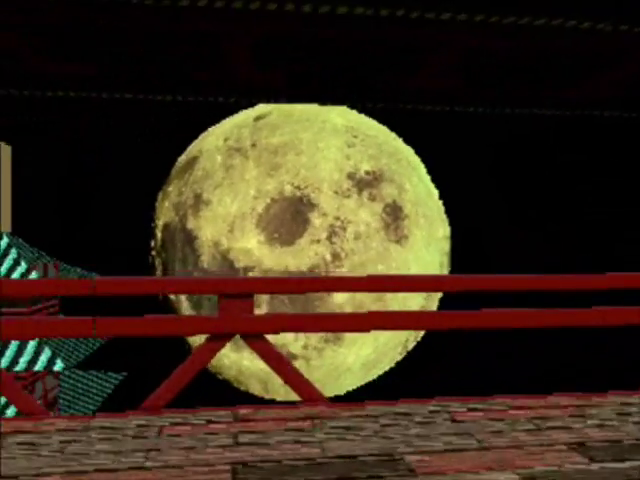